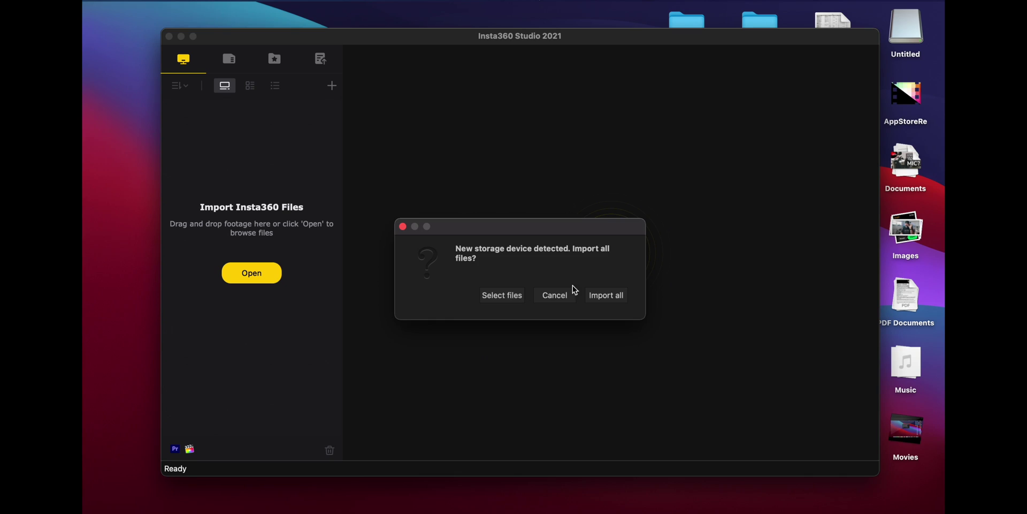
# Import all files from the newly detected storage device.
pyautogui.click(596, 296)
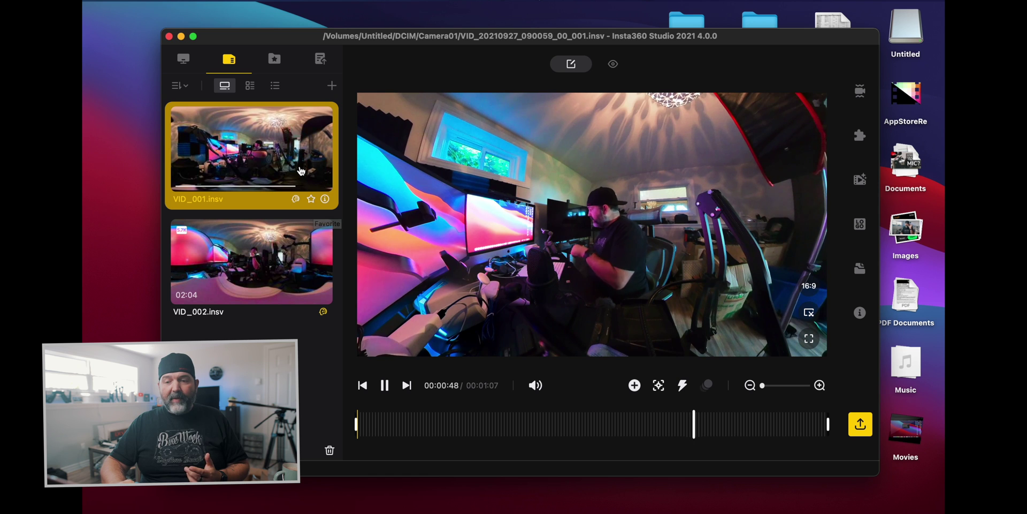
# Mark VID_001.insv as a favorite, check it in the favorites list, and remove it from favorites again.
pyautogui.click(275, 60)
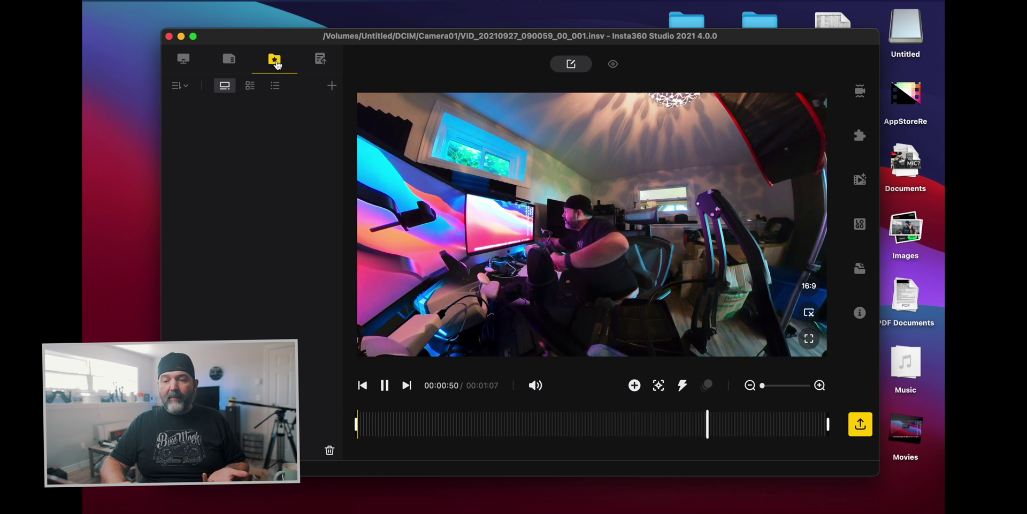
pyautogui.click(229, 60)
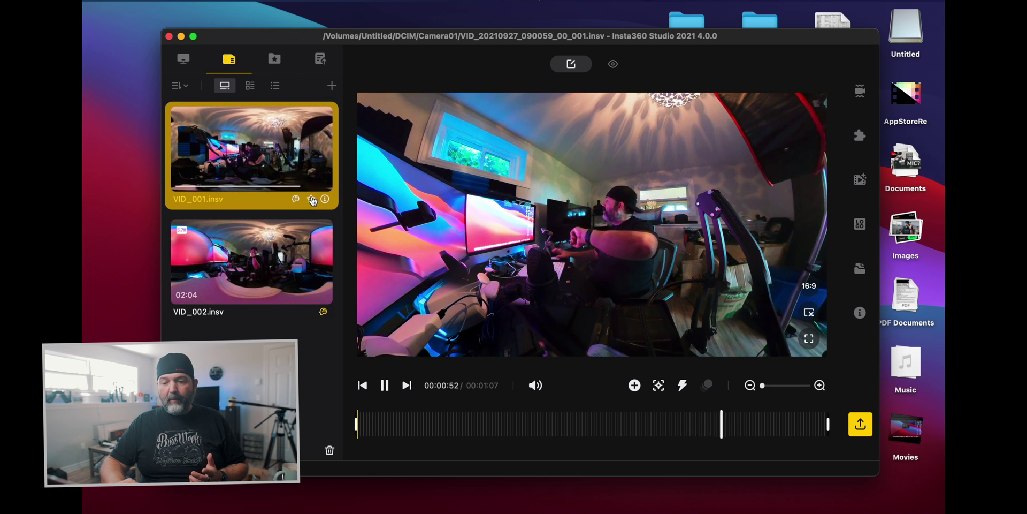
pyautogui.click(276, 63)
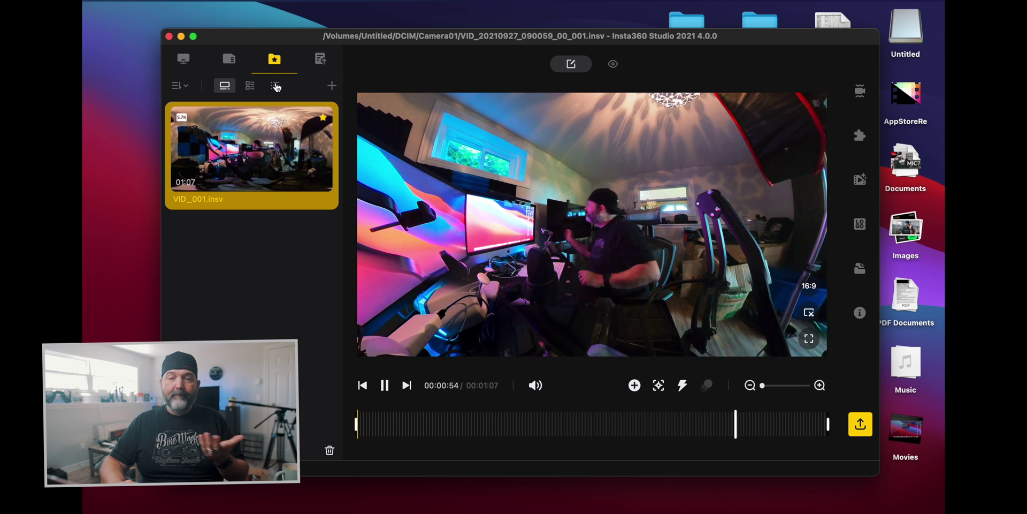
pyautogui.click(313, 201)
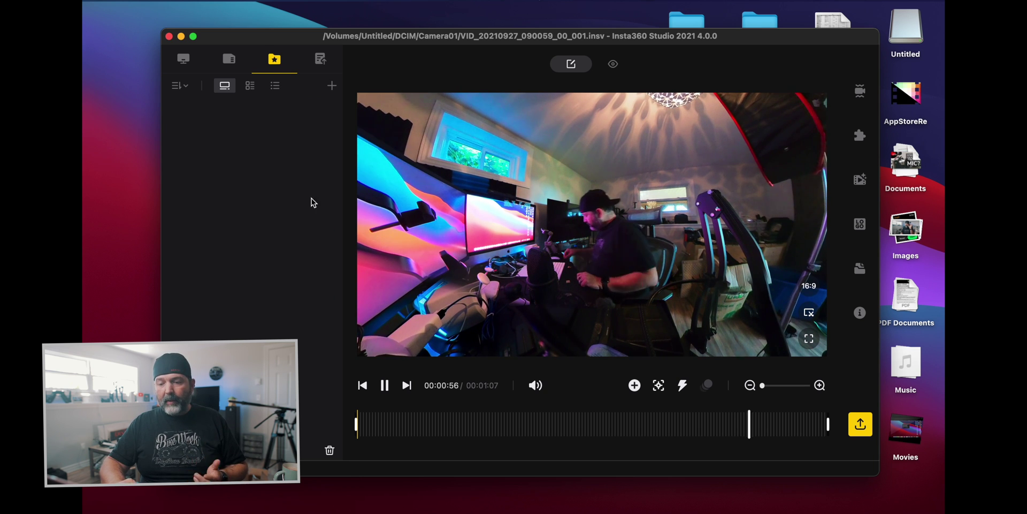
pyautogui.click(230, 60)
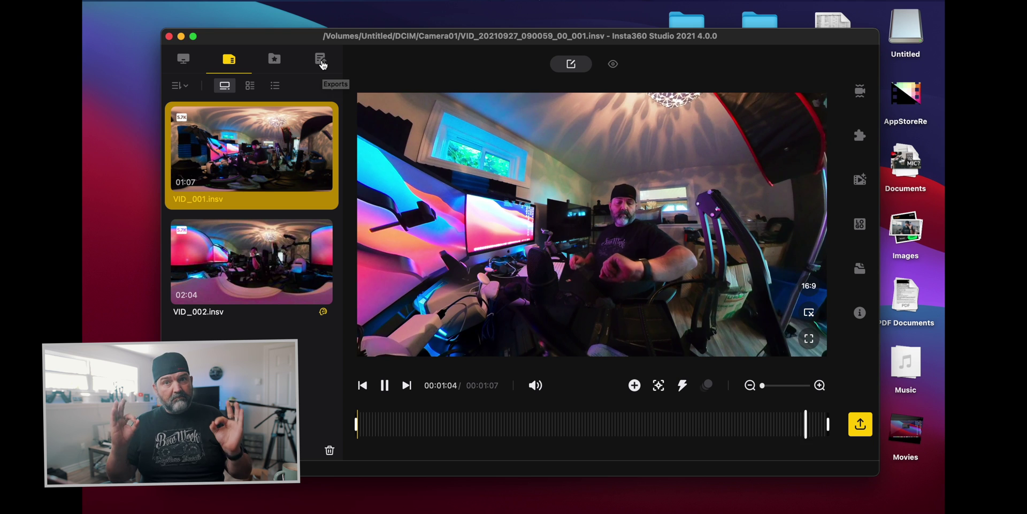
# Check the sorting options for the imported files and browse them in the detail and list views.
pyautogui.click(181, 87)
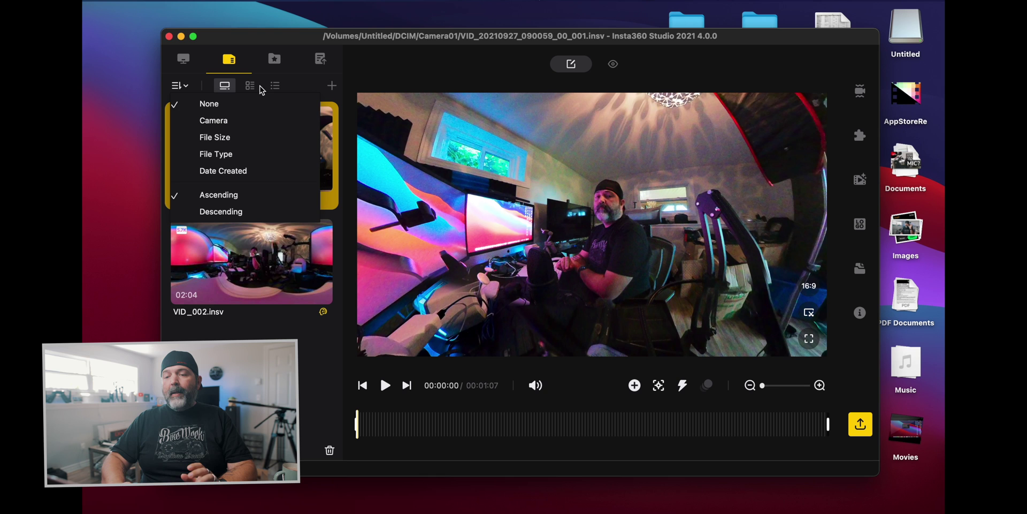
pyautogui.click(225, 90)
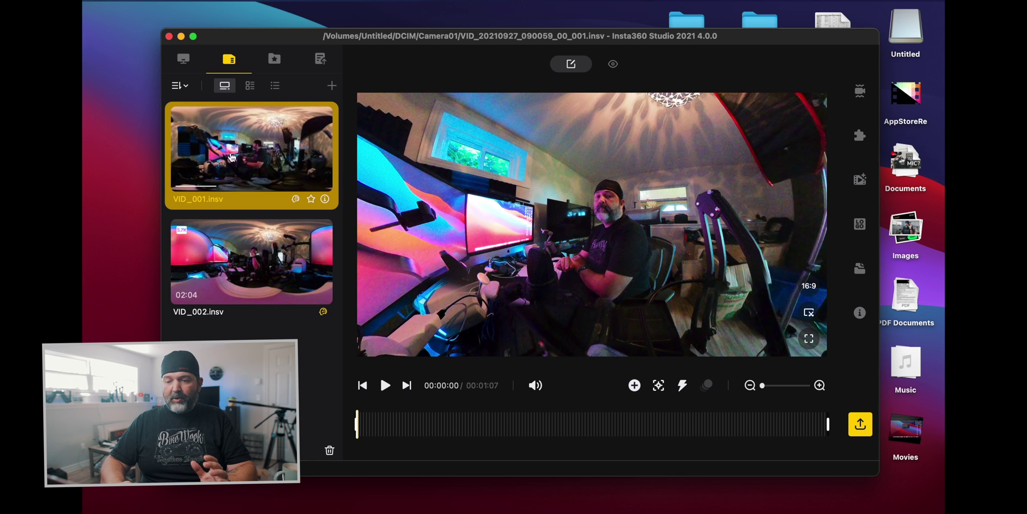
pyautogui.click(251, 87)
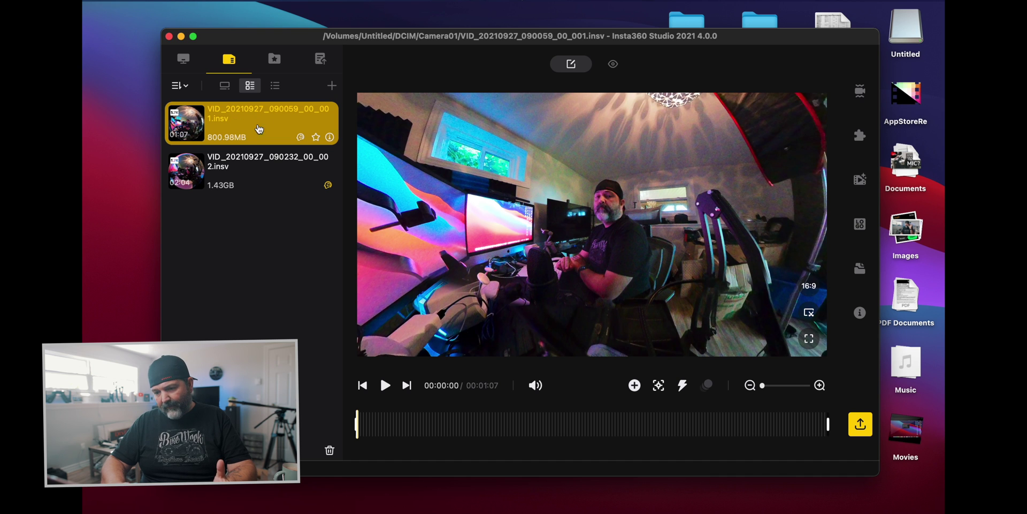
pyautogui.click(275, 85)
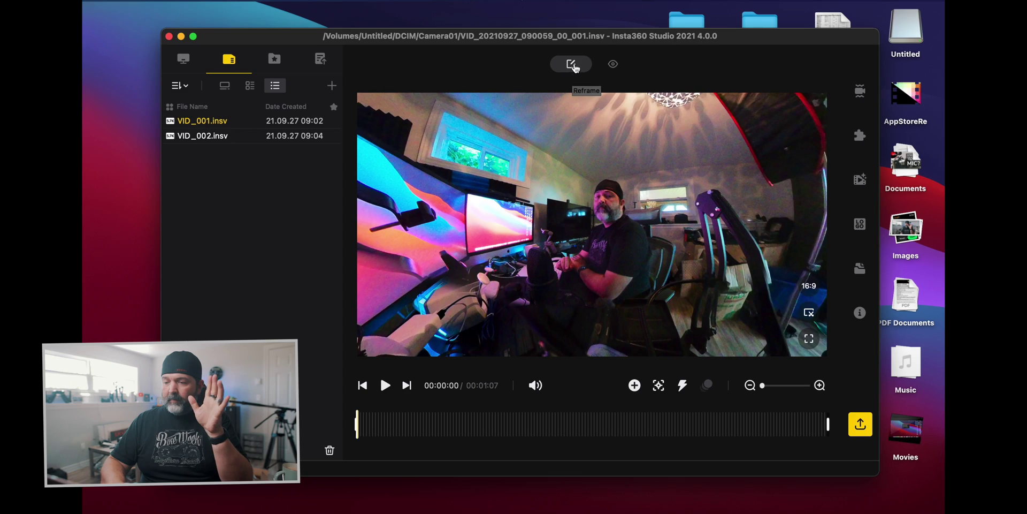
# Compare the 360-degree preview of VID_001.insv with the reframed view, ending in Reframe mode.
pyautogui.click(613, 64)
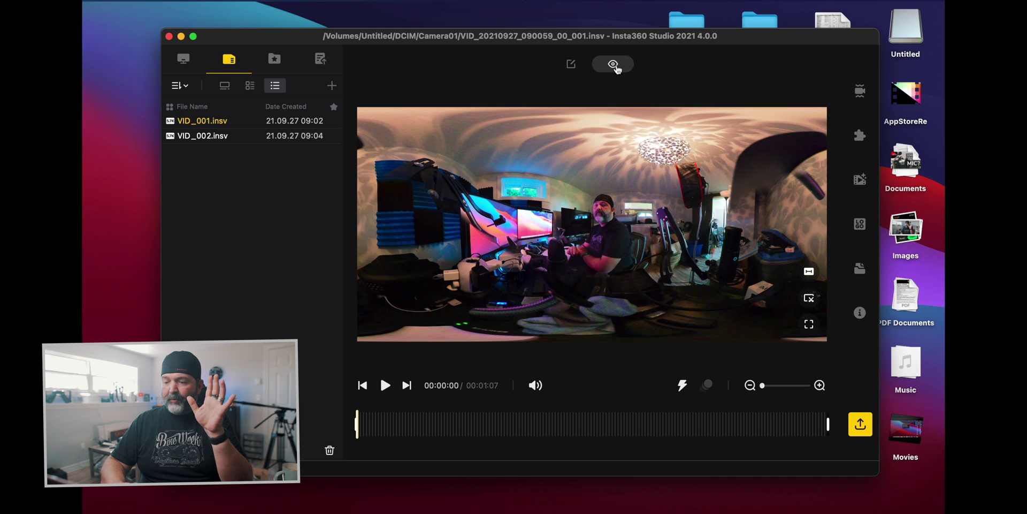
pyautogui.click(571, 64)
pyautogui.click(605, 65)
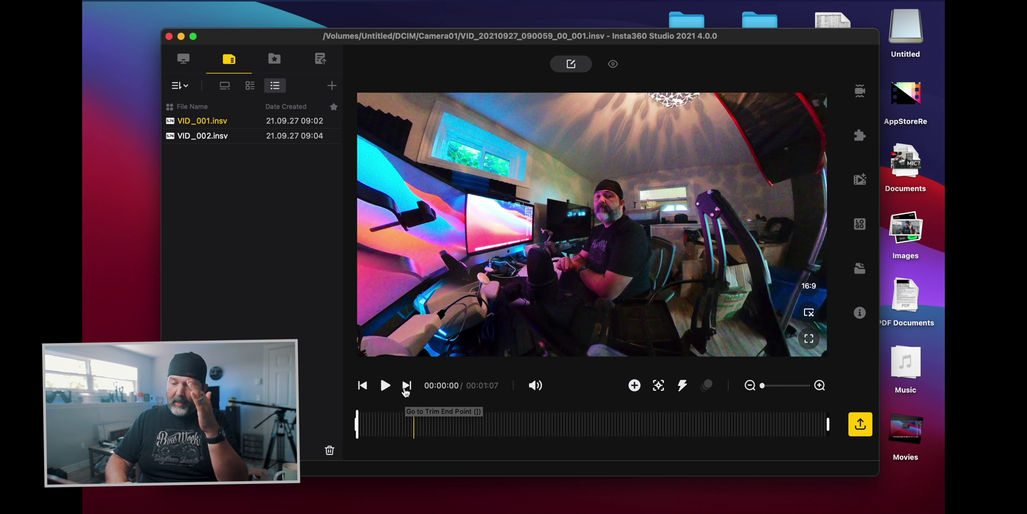
# Add one keyframe at the start of VID_001.insv and another at 00:00:17.
pyautogui.moveTo(541, 395)
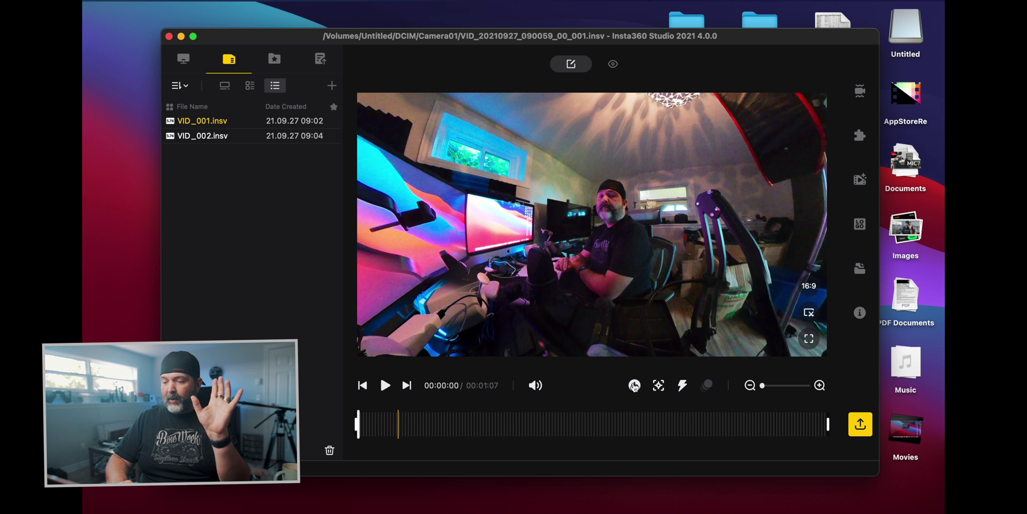
pyautogui.click(634, 386)
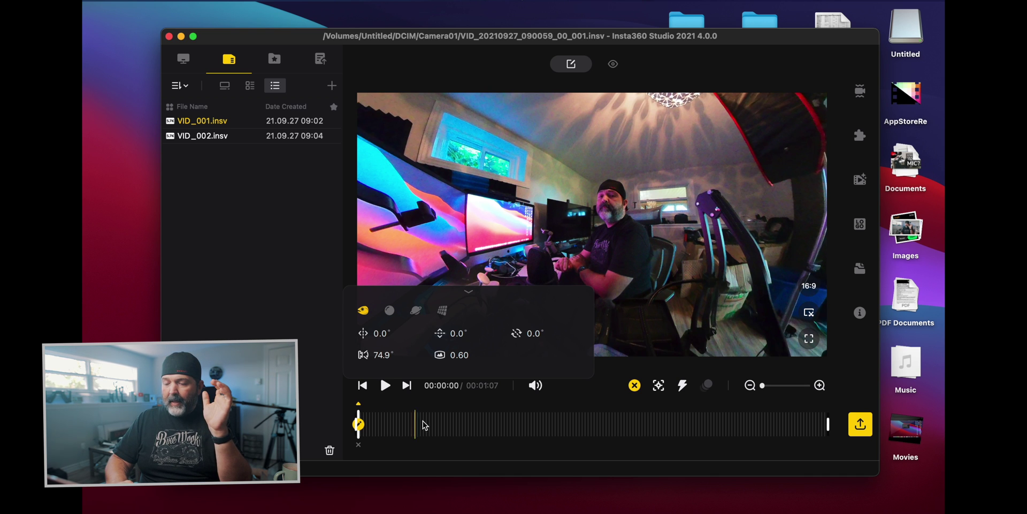
pyautogui.click(481, 425)
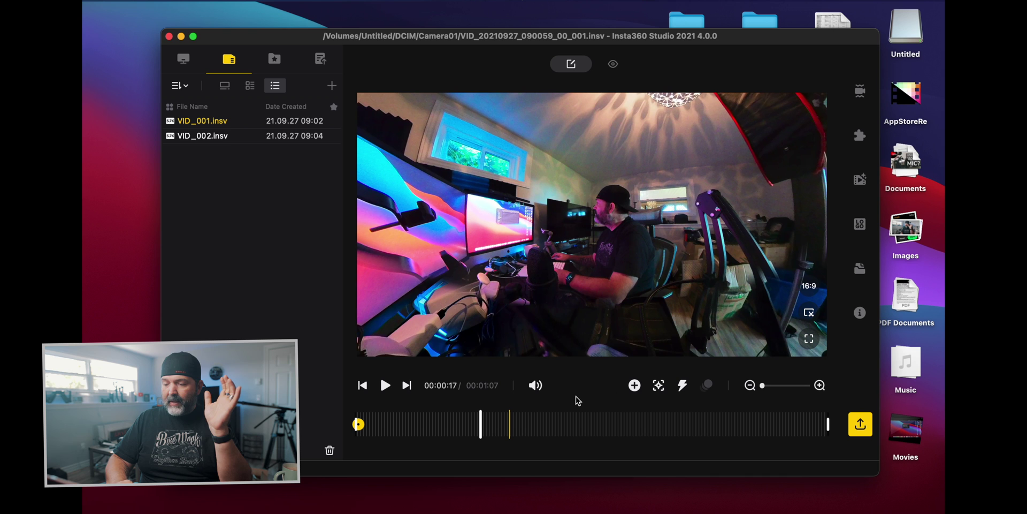
pyautogui.click(634, 386)
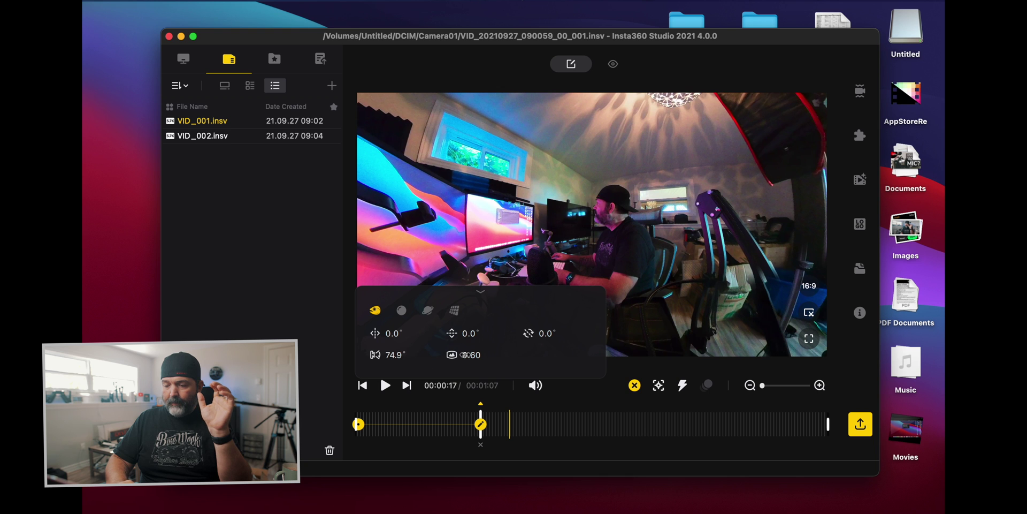
# Set the 17-second keyframe's distortion to 0.15 and its field of view to 57.4°.
pyautogui.moveTo(464, 354); pyautogui.dragTo(456, 358)
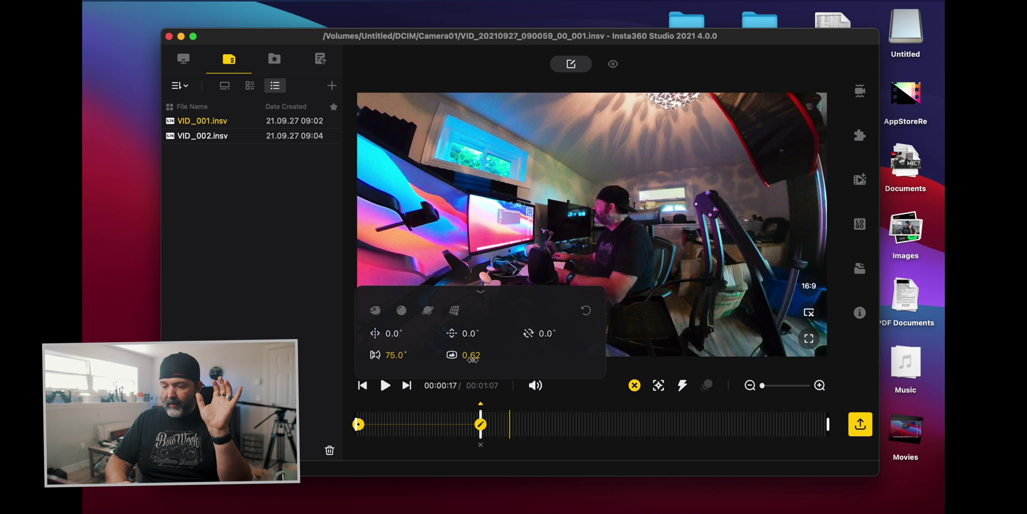
pyautogui.moveTo(471, 356); pyautogui.dragTo(444, 476)
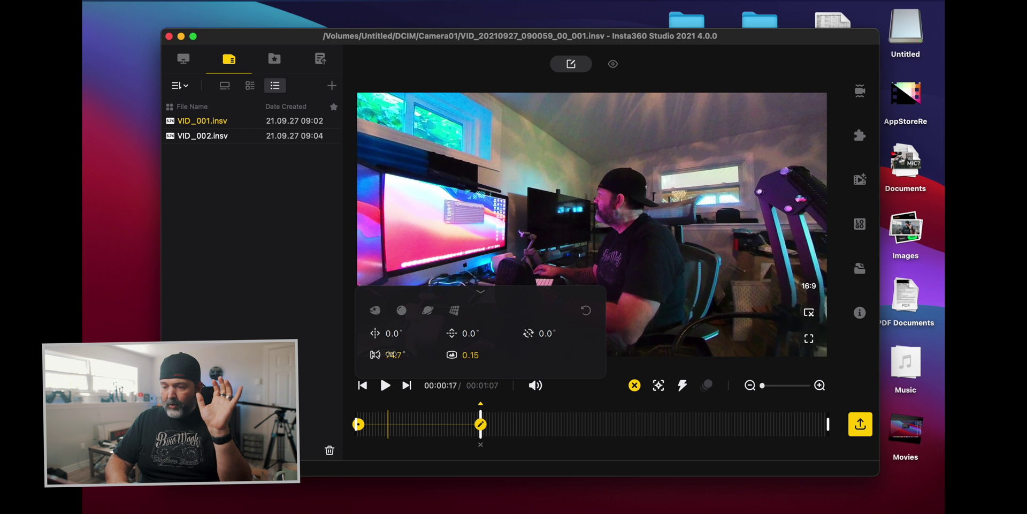
pyautogui.moveTo(392, 357); pyautogui.dragTo(304, 368)
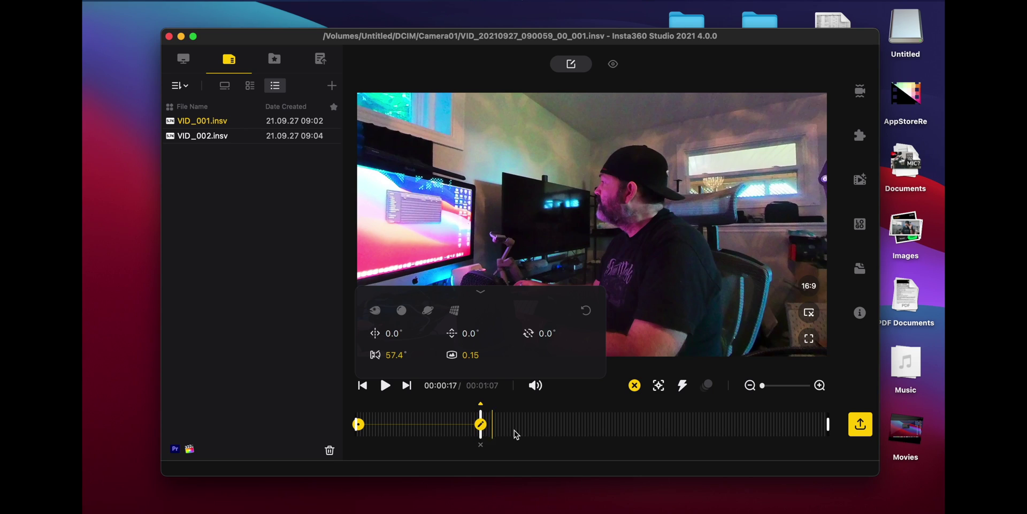
# Play the transition from the first keyframe, and move the second keyframe earlier on the timeline.
pyautogui.click(515, 435)
pyautogui.click(360, 426)
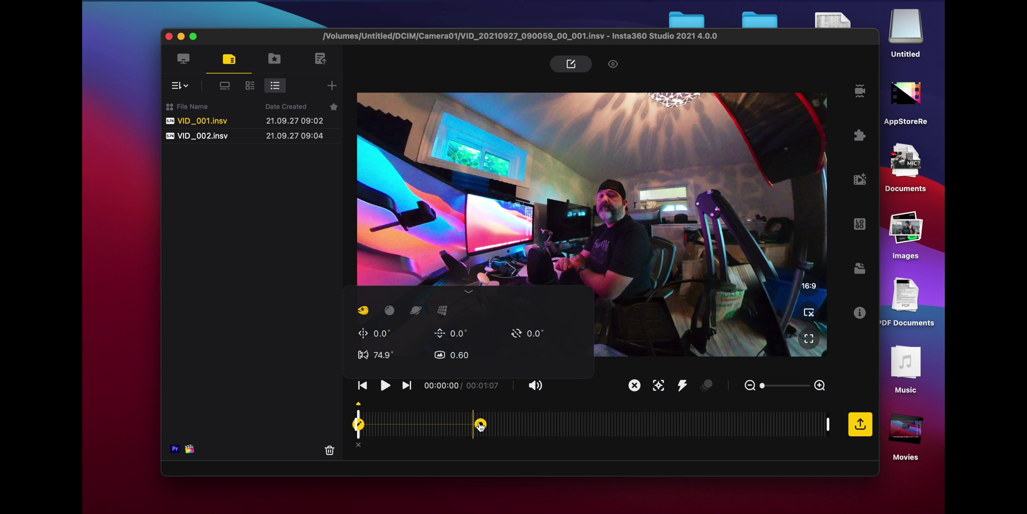
pyautogui.press('space')
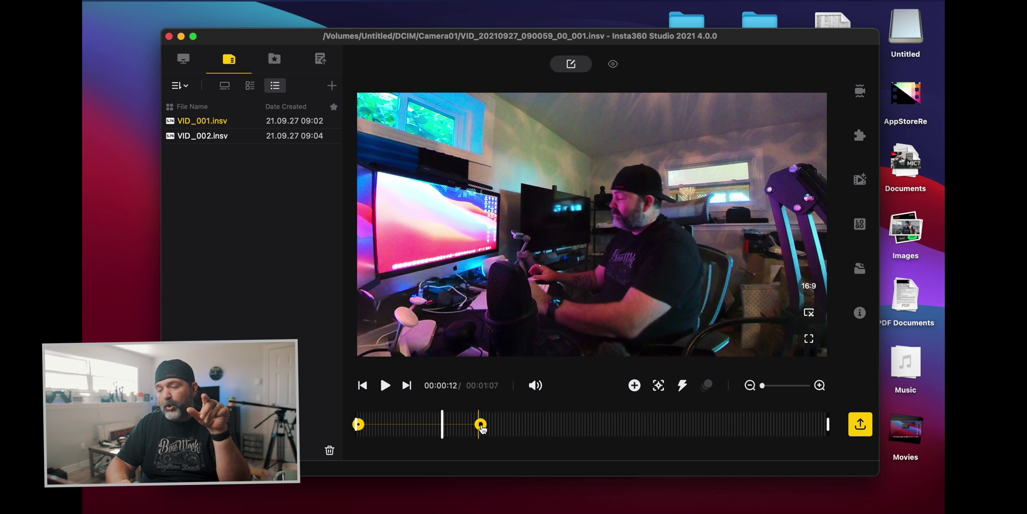
pyautogui.moveTo(426, 433); pyautogui.dragTo(424, 425)
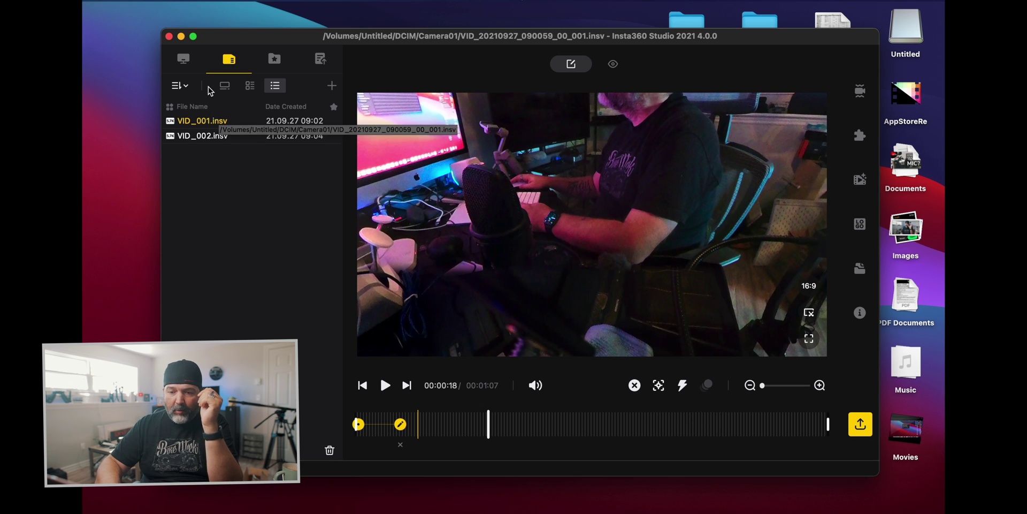
# Show the imported files as large thumbnails and check the video preview in full screen.
pyautogui.click(225, 87)
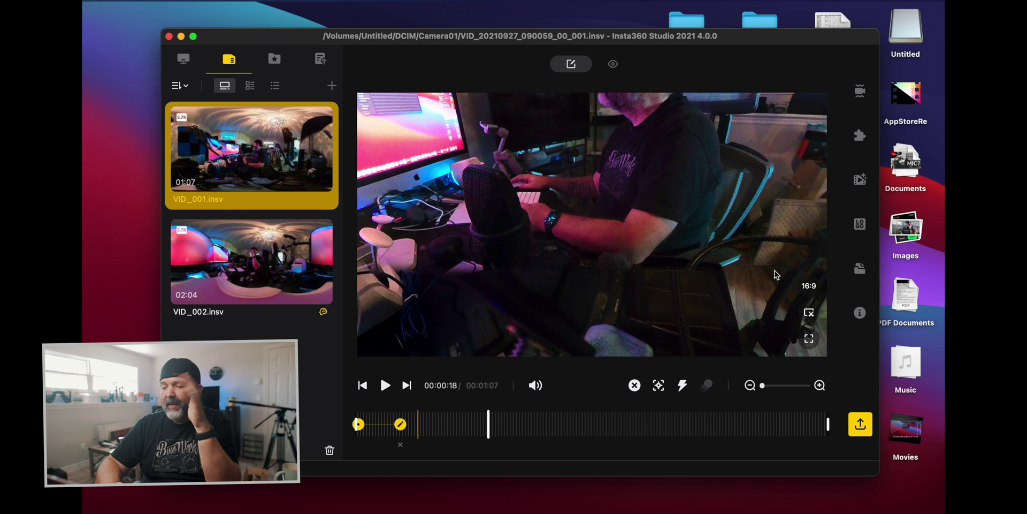
pyautogui.click(811, 342)
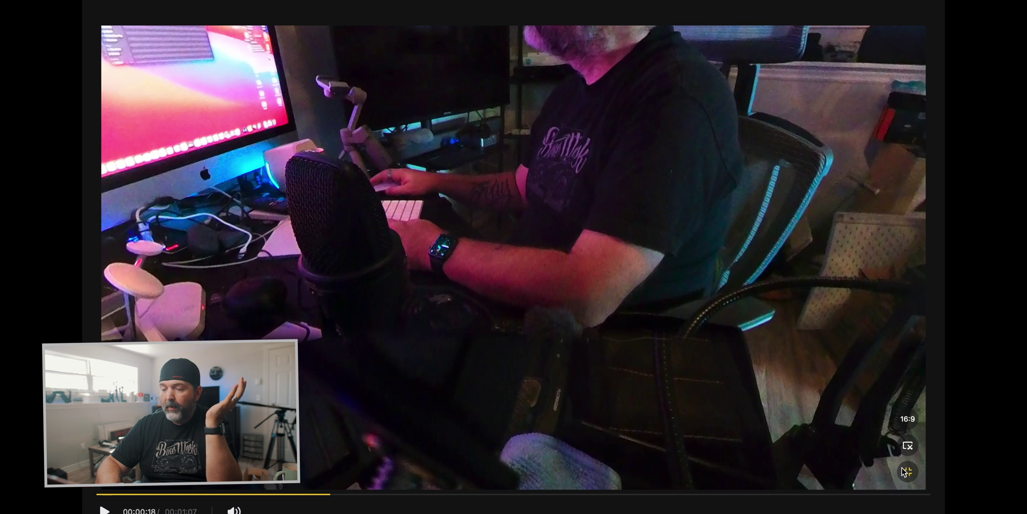
pyautogui.click(906, 471)
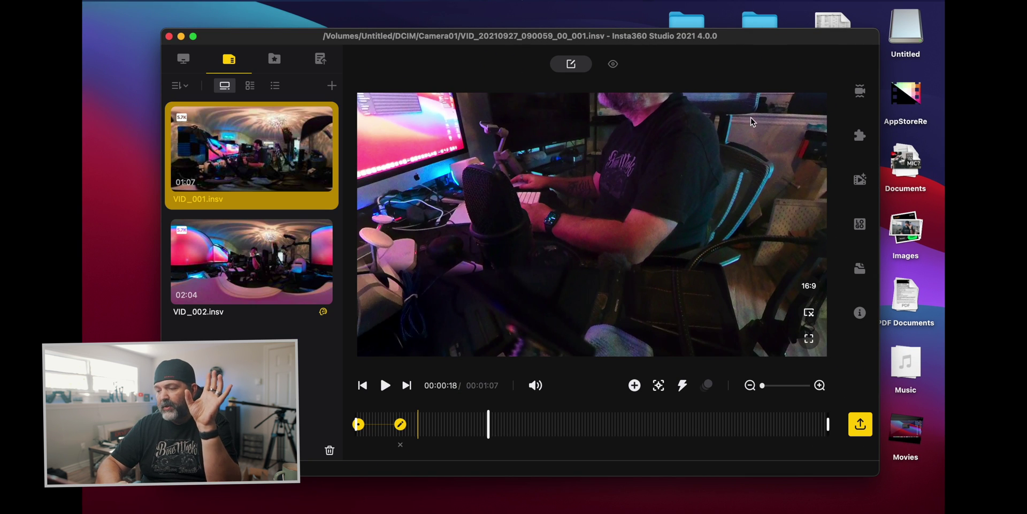
# Rename the clip's first project as "Project for youtube".
pyautogui.click(860, 270)
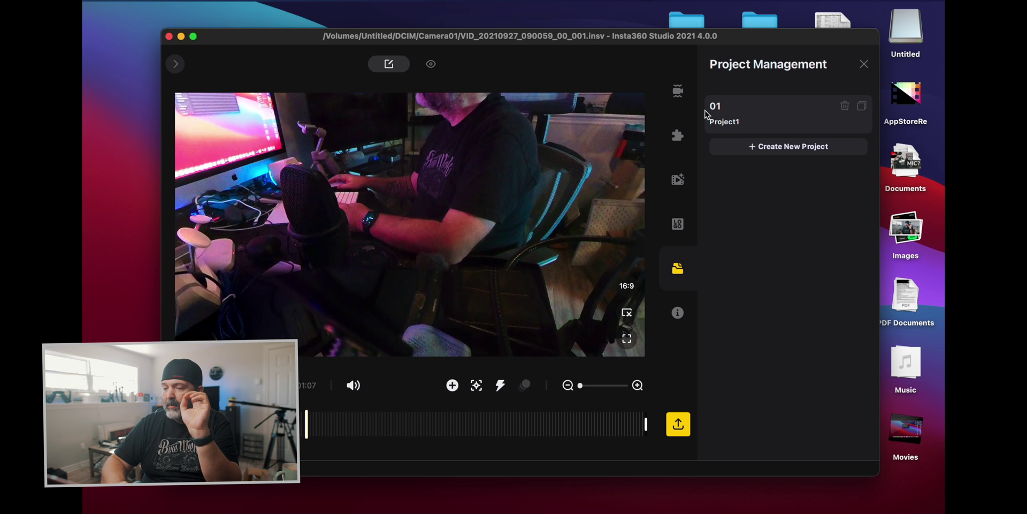
pyautogui.click(720, 123)
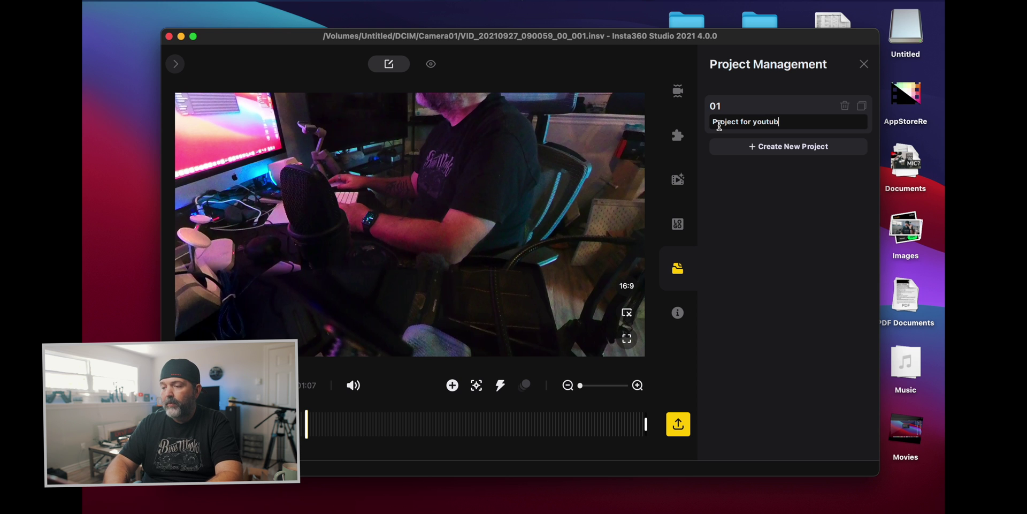
pyautogui.press('Return')
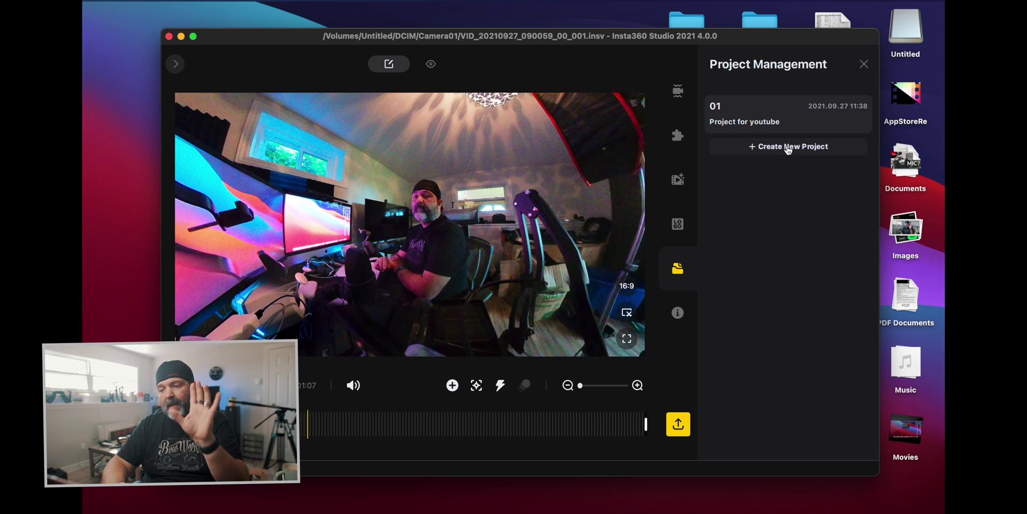
# Create a second project named "Project for Instagram" and set its aspect ratio to 9:16.
pyautogui.click(788, 147)
pyautogui.doubleClick(726, 164)
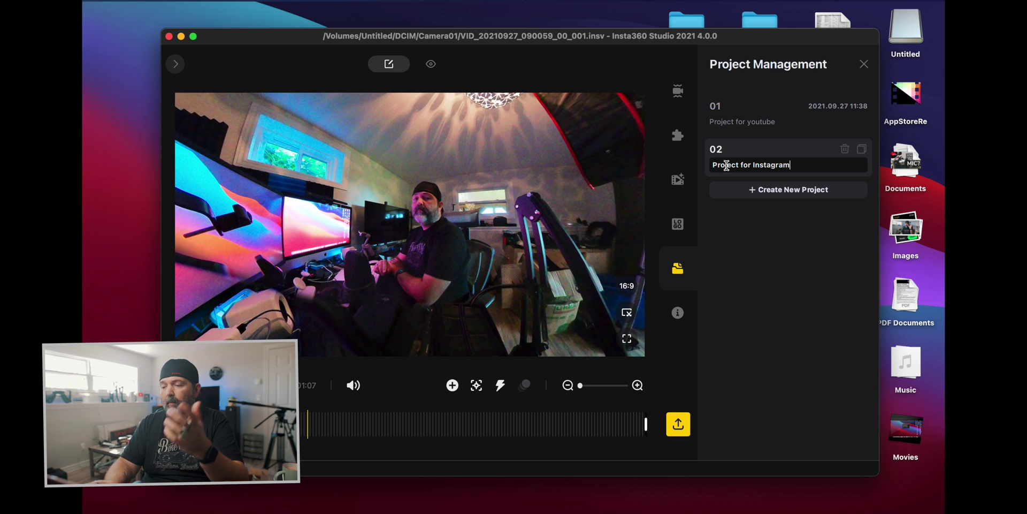
pyautogui.press('Return')
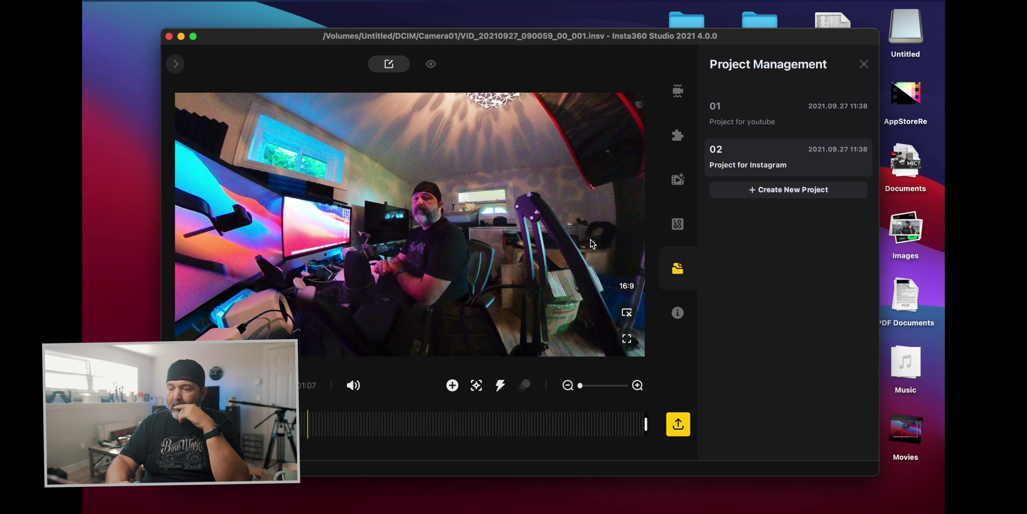
pyautogui.click(628, 287)
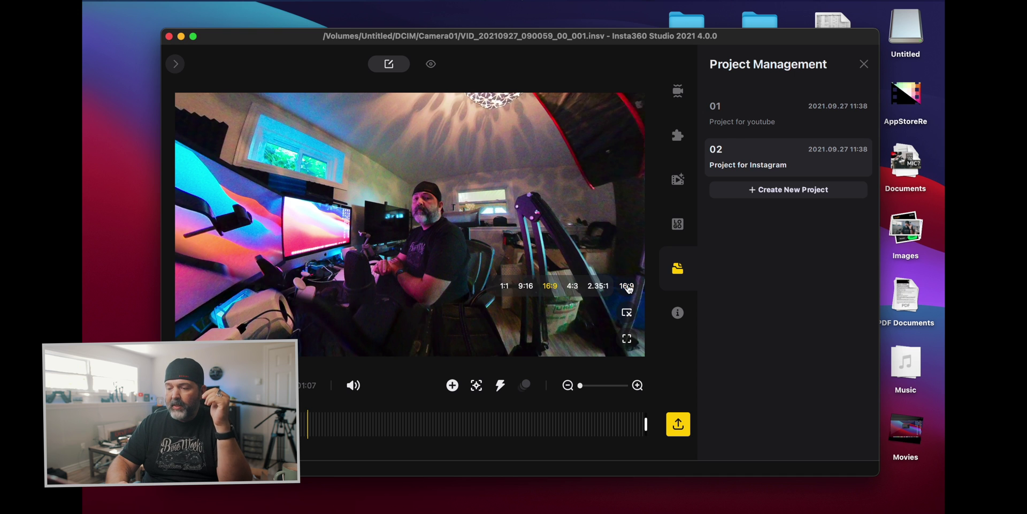
pyautogui.click(527, 287)
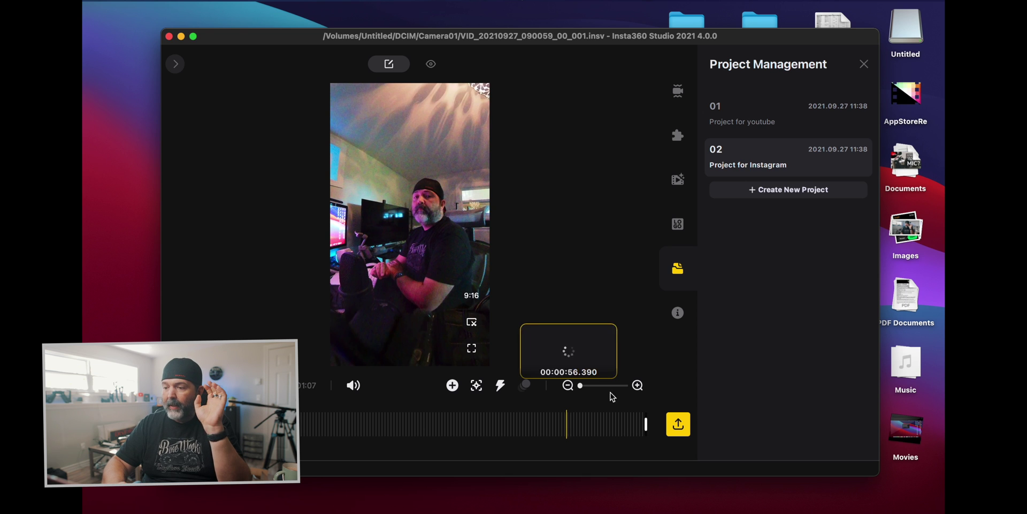
# Review the clip's FlowState Stabilization and Direction Lock settings, and return to the imported files.
pyautogui.moveTo(750, 124)
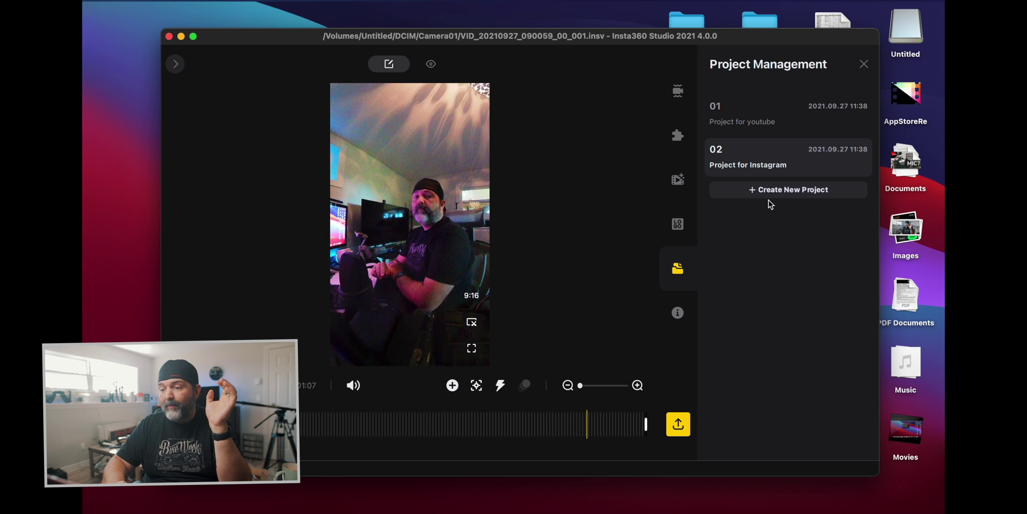
pyautogui.moveTo(754, 154)
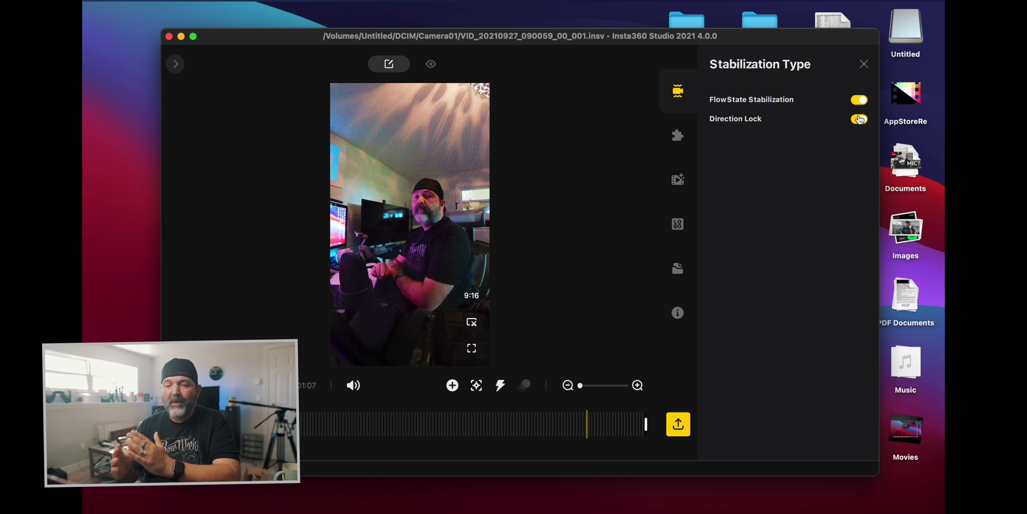
pyautogui.click(177, 65)
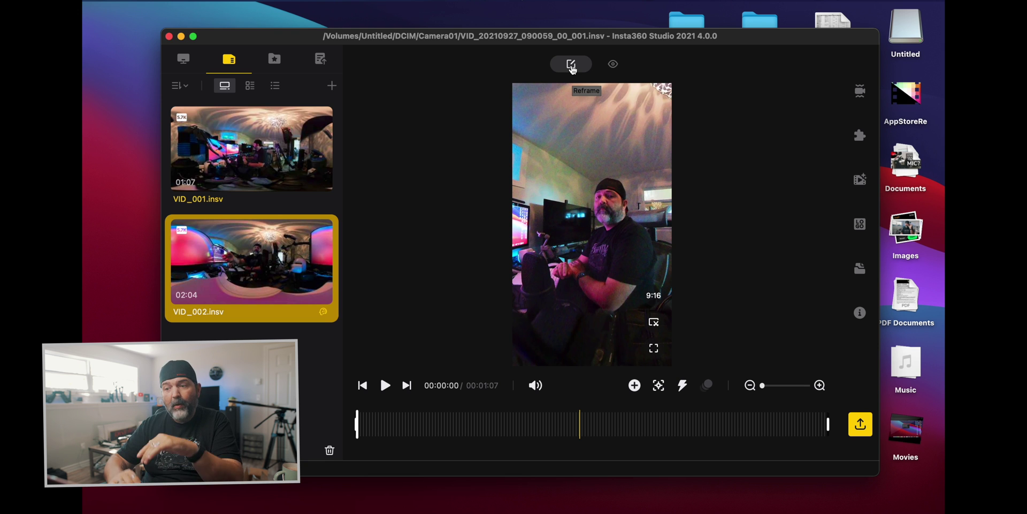
# View the clip as the full 360 panorama, and return to the reframed 9:16 view.
pyautogui.click(613, 64)
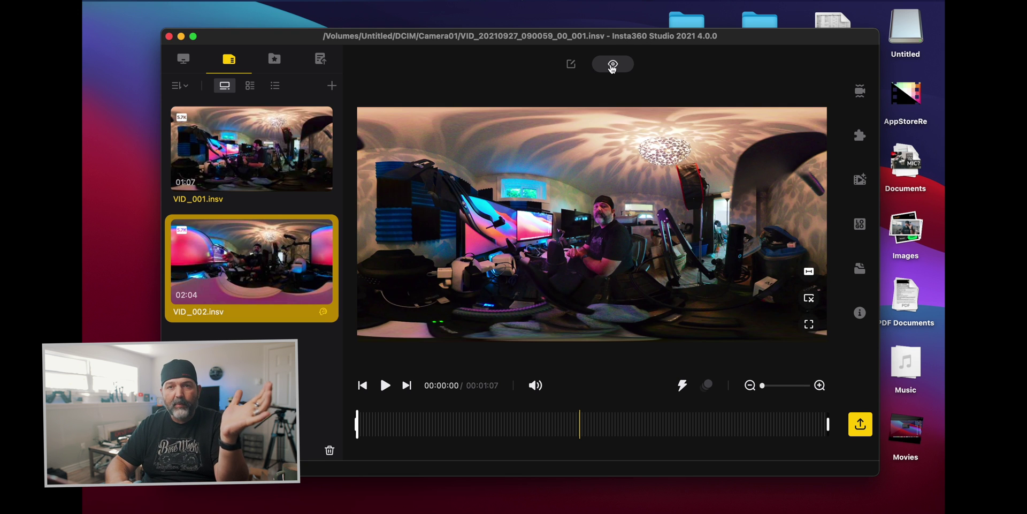
pyautogui.click(610, 64)
pyautogui.click(611, 64)
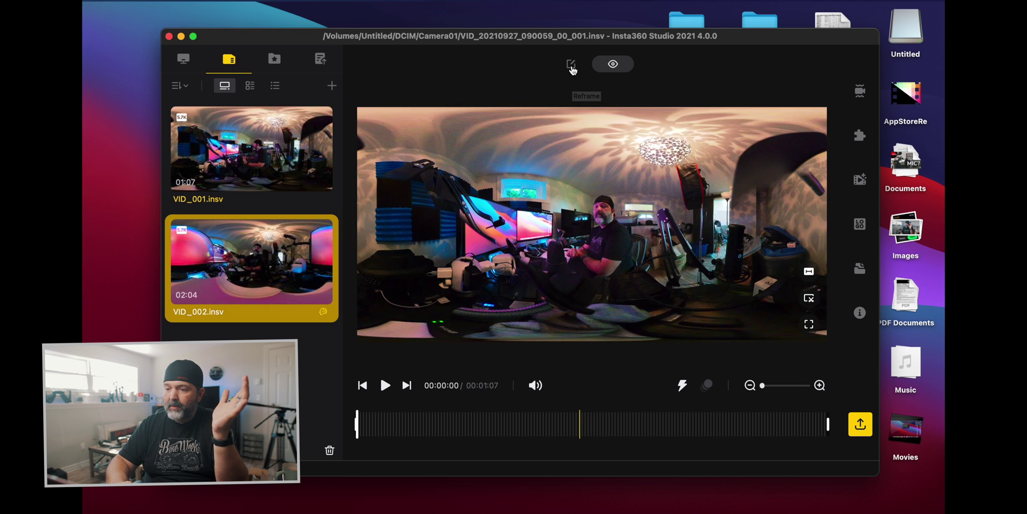
pyautogui.click(571, 66)
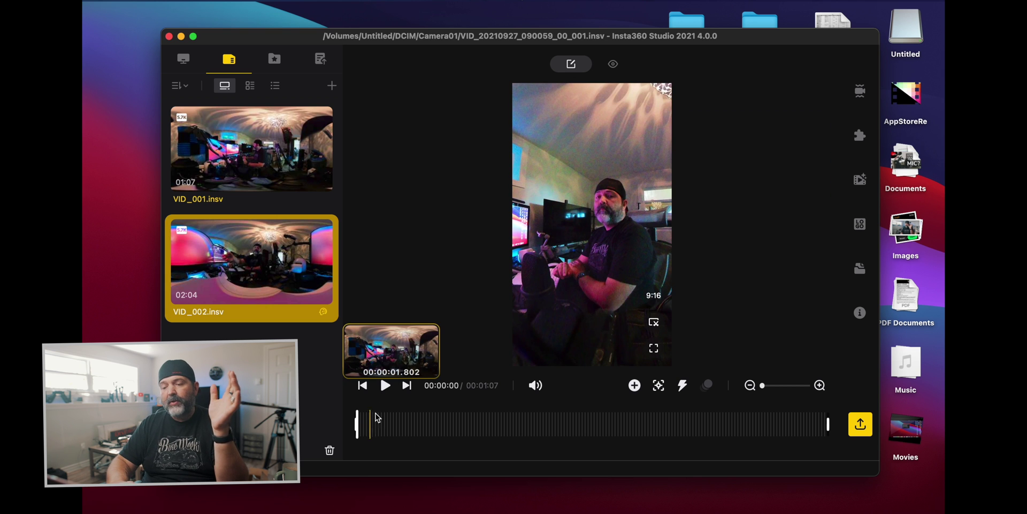
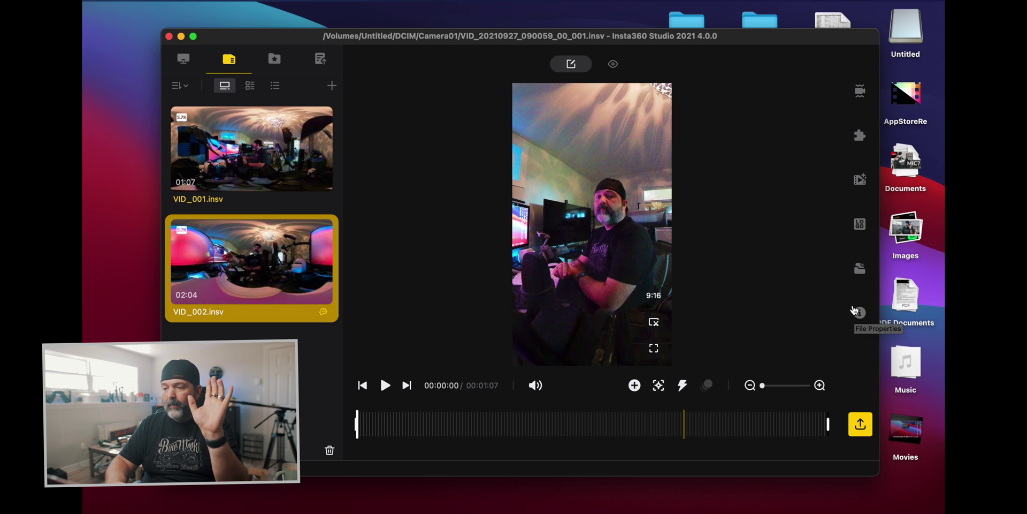
# Review the clip's Stitching, Media Processing and Logo Settings options.
pyautogui.click(860, 95)
pyautogui.click(675, 140)
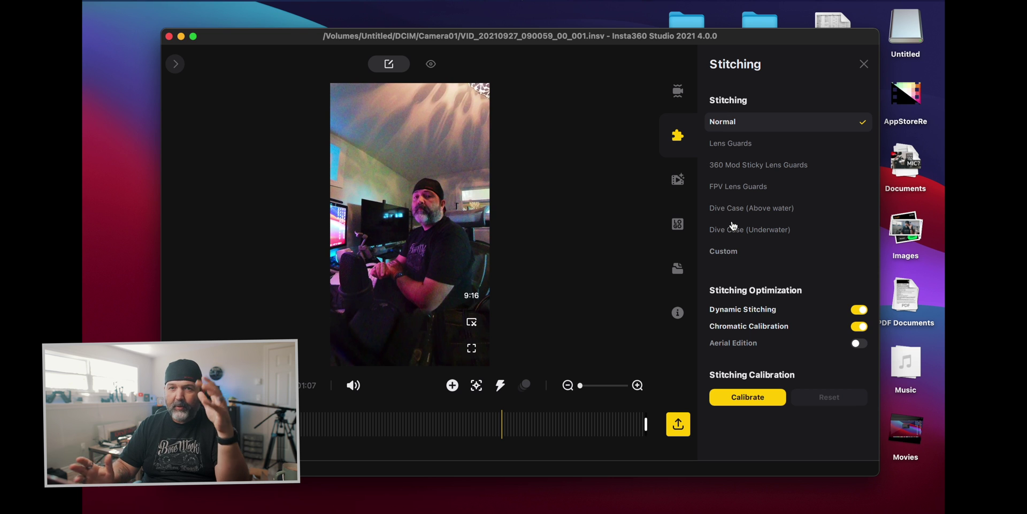
pyautogui.click(678, 182)
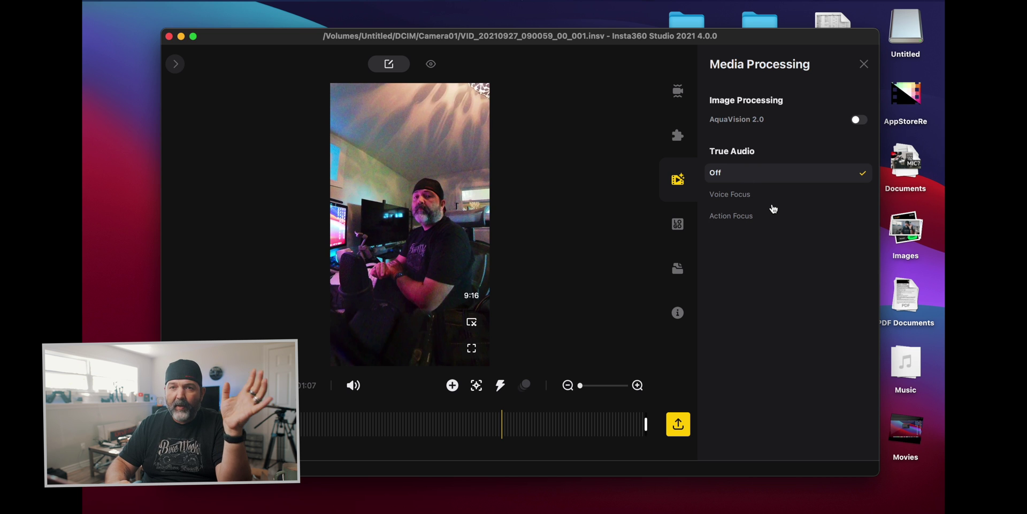
pyautogui.click(680, 223)
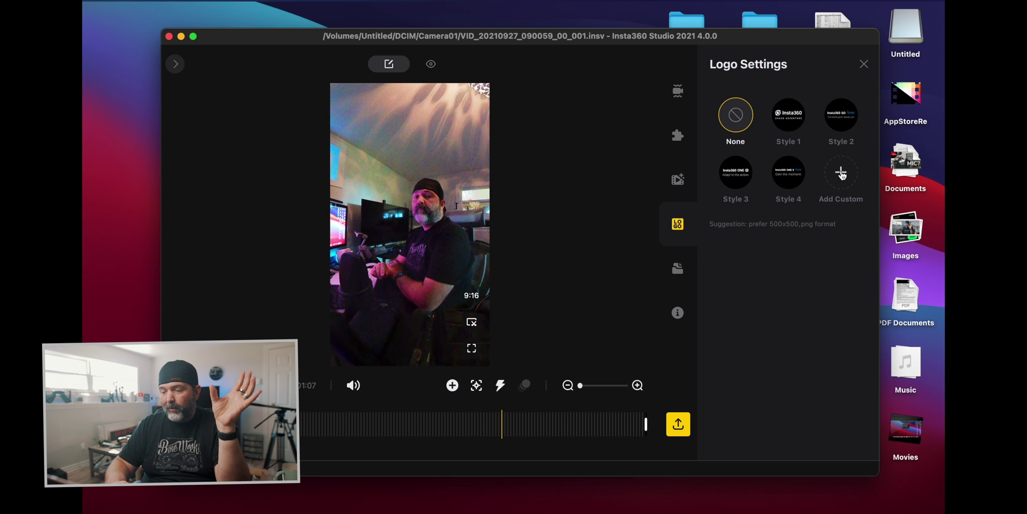
# Switch to "Project for youtube" and add its reframed video to the export queue.
pyautogui.click(677, 267)
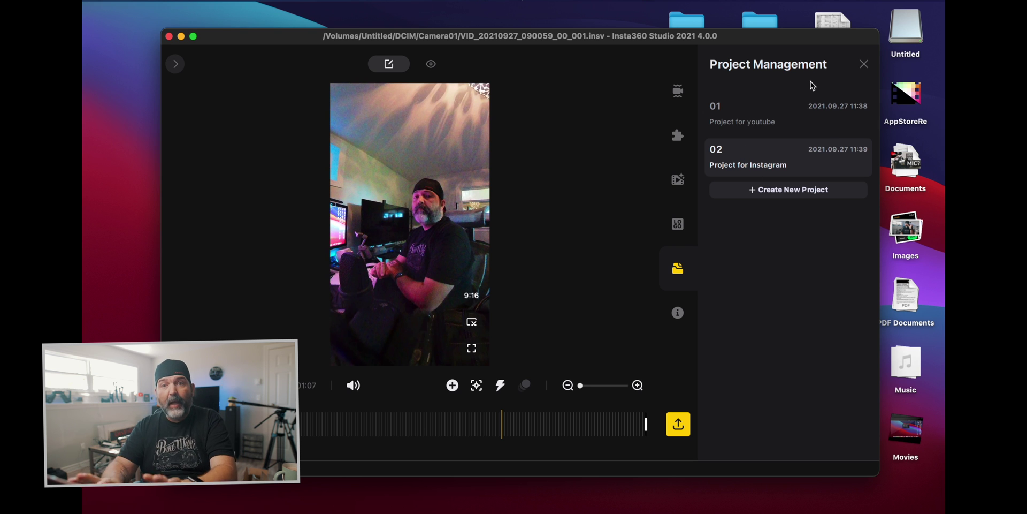
pyautogui.click(759, 112)
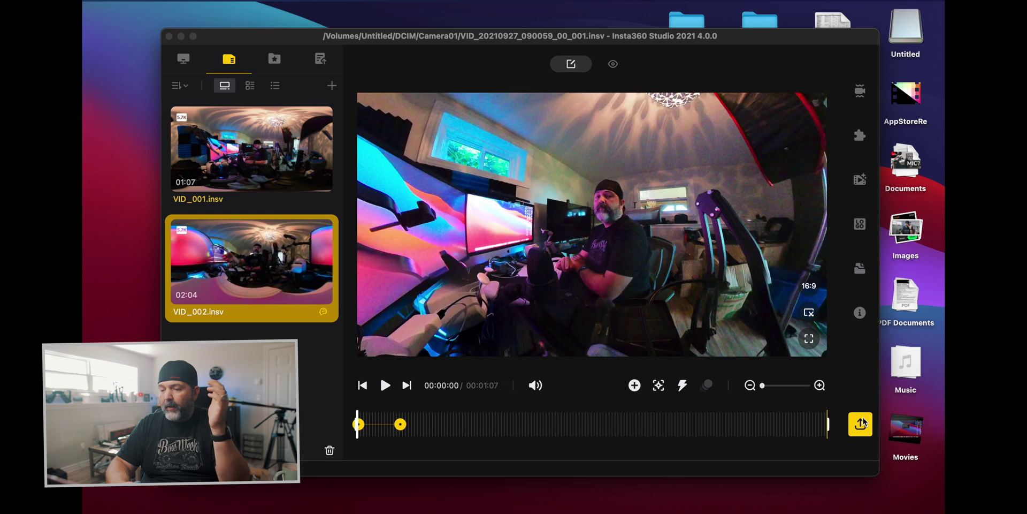
pyautogui.click(860, 424)
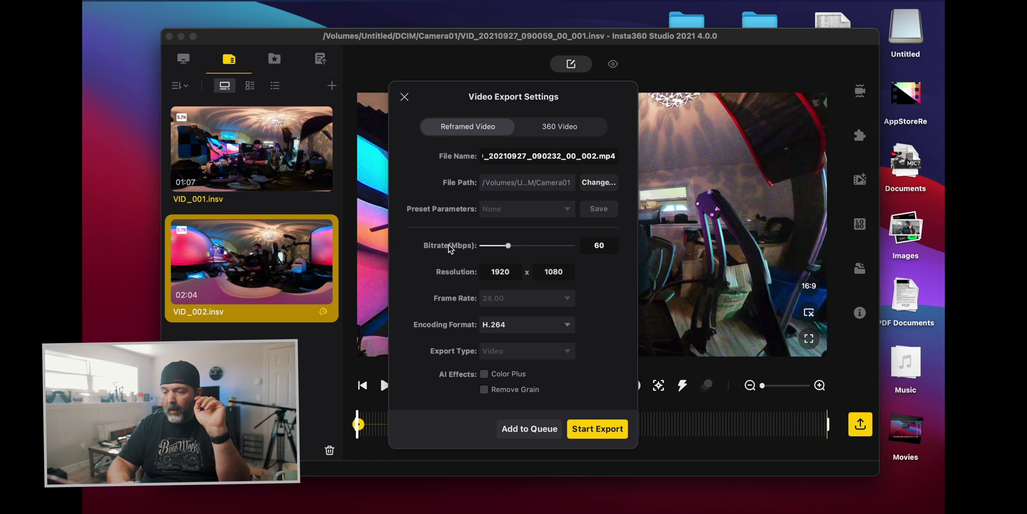
pyautogui.click(499, 389)
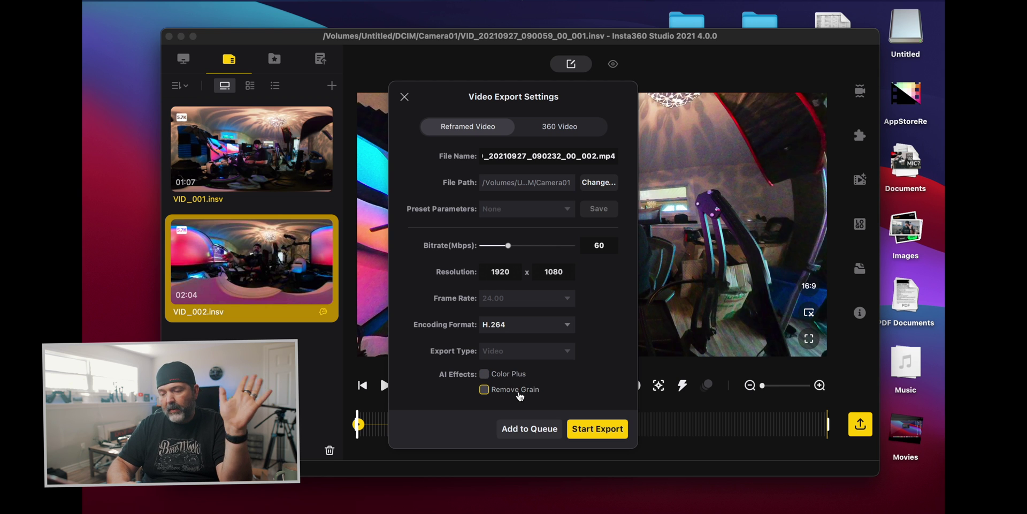
pyautogui.click(534, 431)
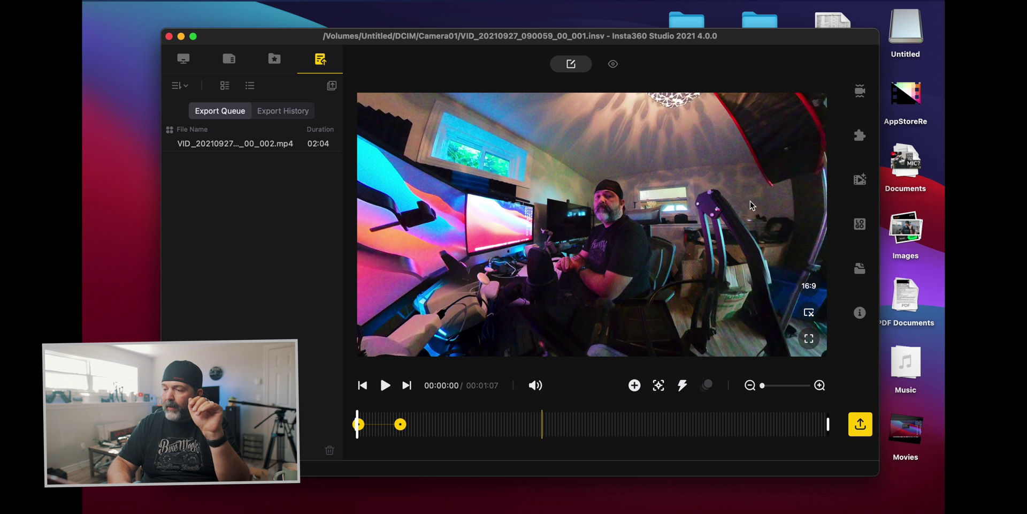
# Switch to "Project for Instagram" and add its reframed video to the export queue.
pyautogui.click(861, 270)
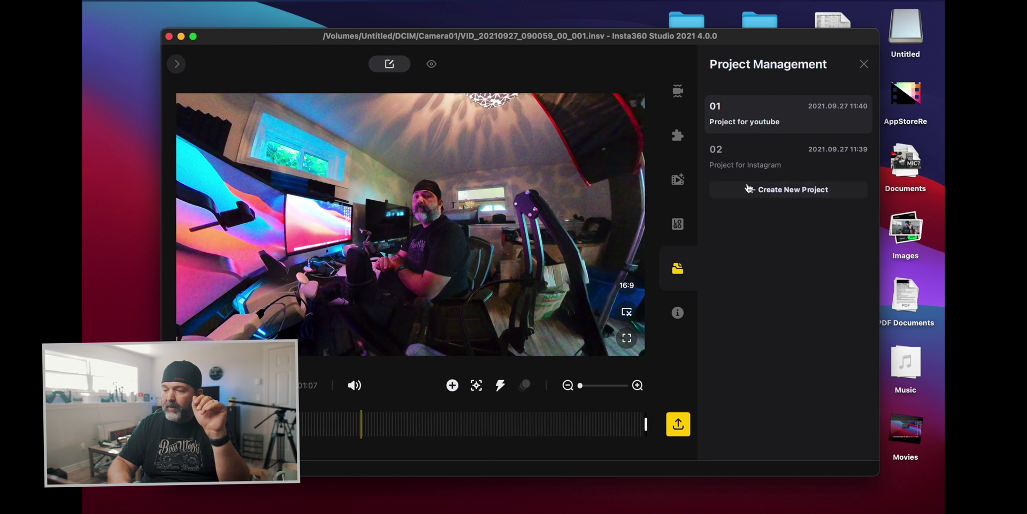
pyautogui.click(768, 161)
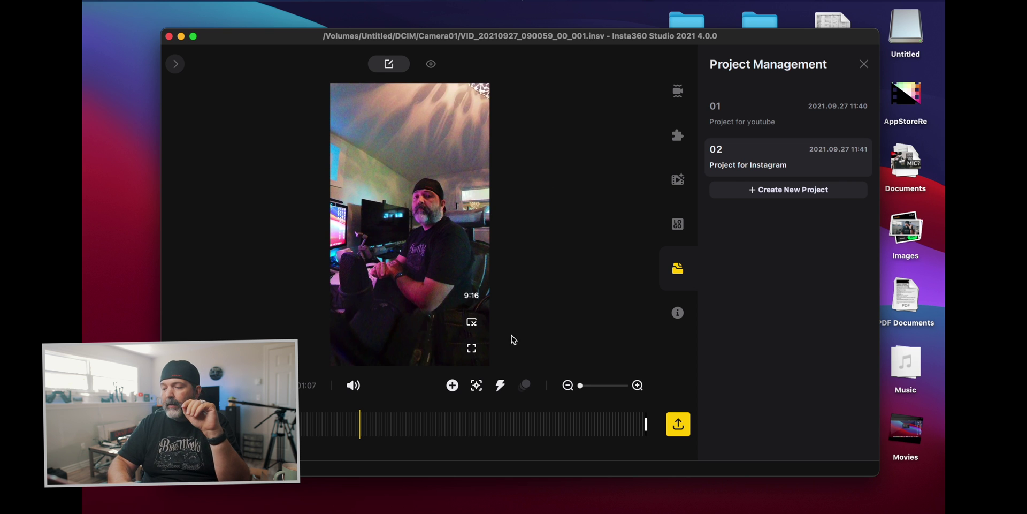
pyautogui.click(677, 423)
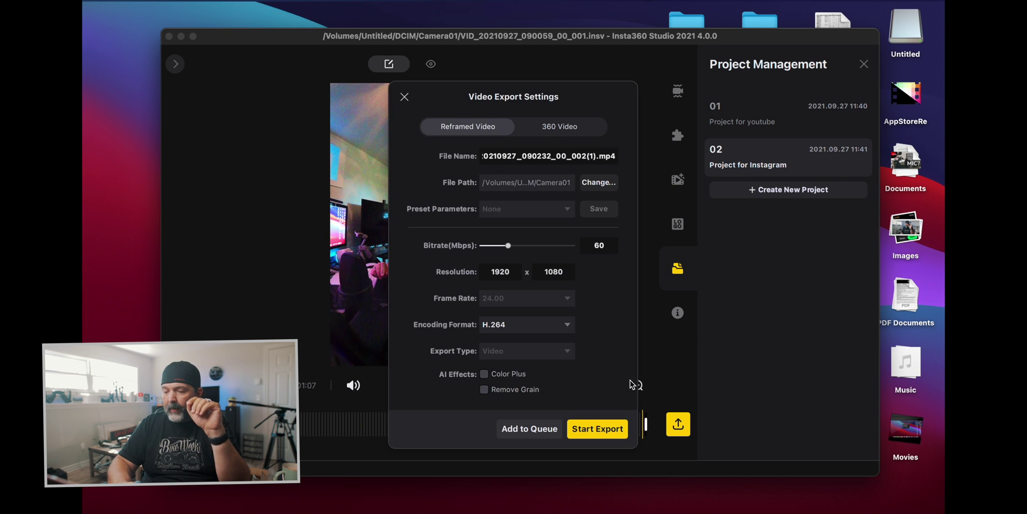
pyautogui.click(528, 428)
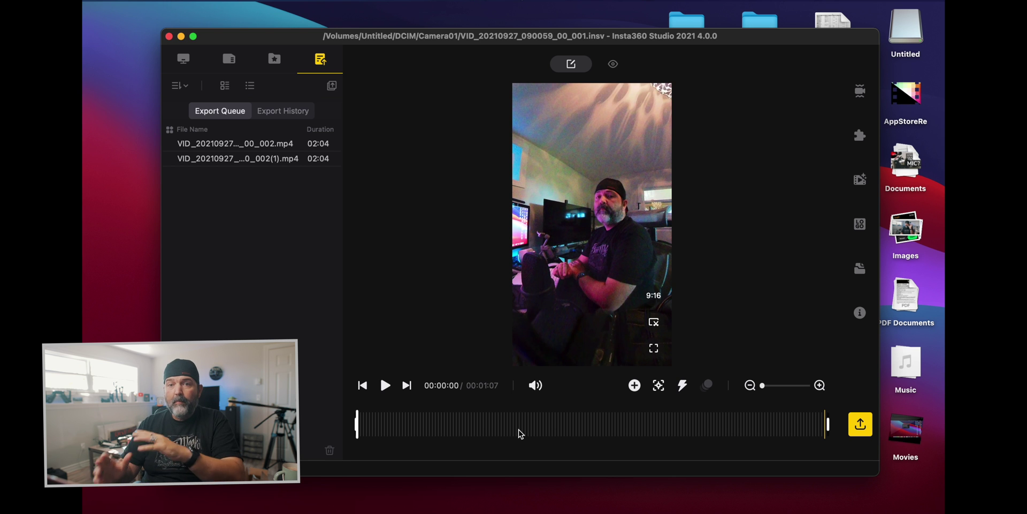